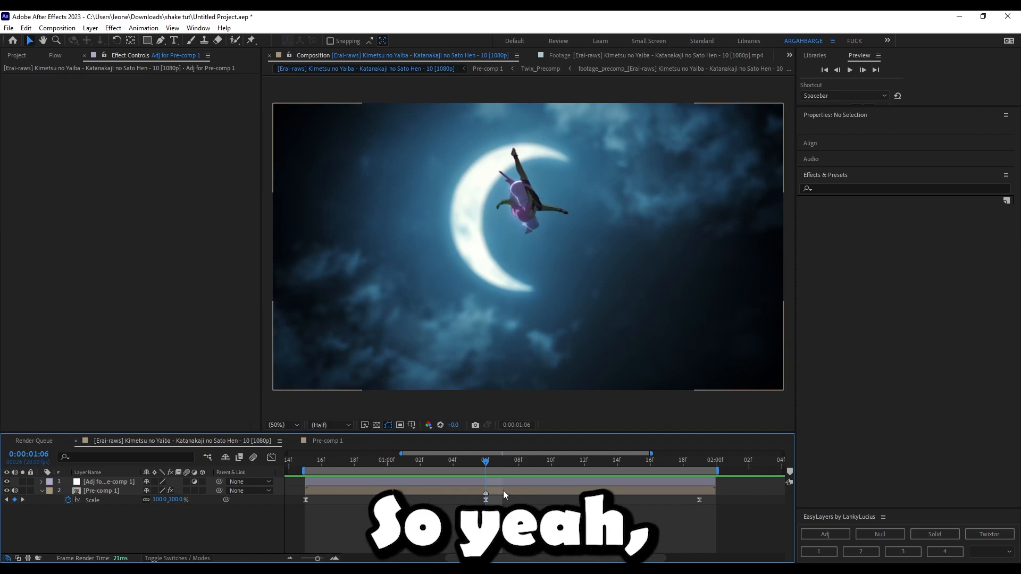
- Review the Scale curve of the Pre-comp 1 layer in the graph editor and play back its zoom animation
key(j)
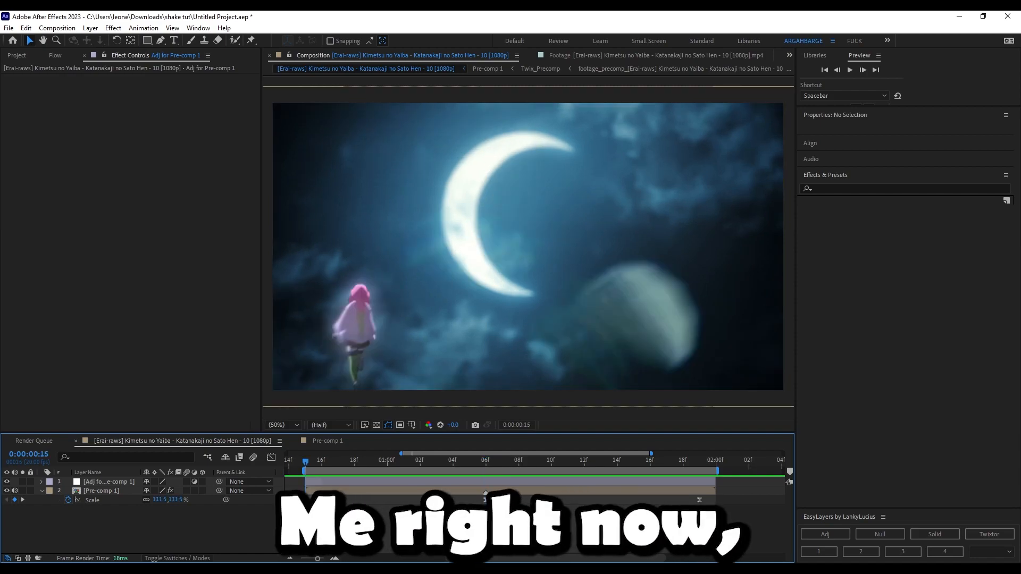
click(305, 500)
click(272, 458)
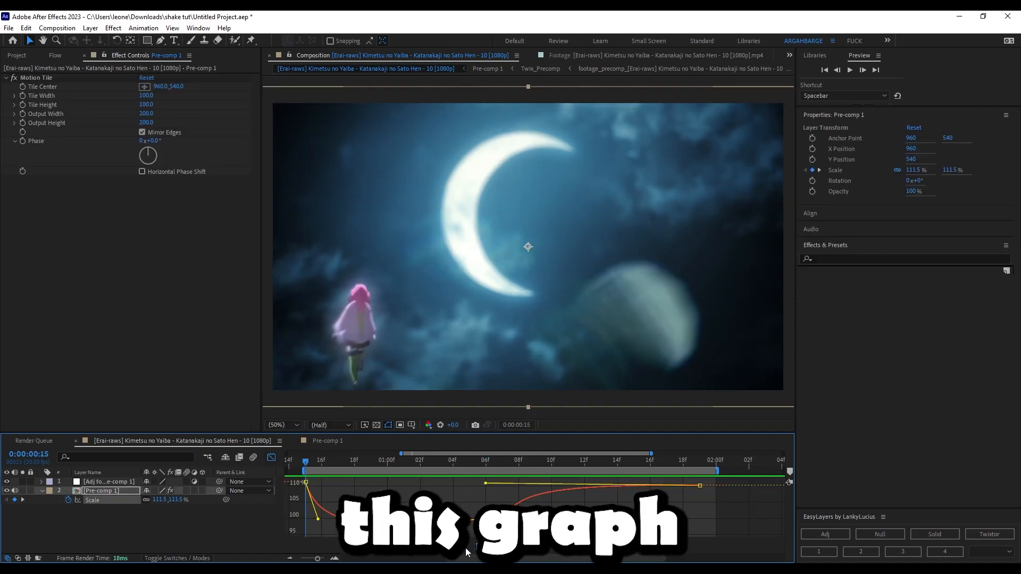
drag(307, 467, 322, 506)
key(space)
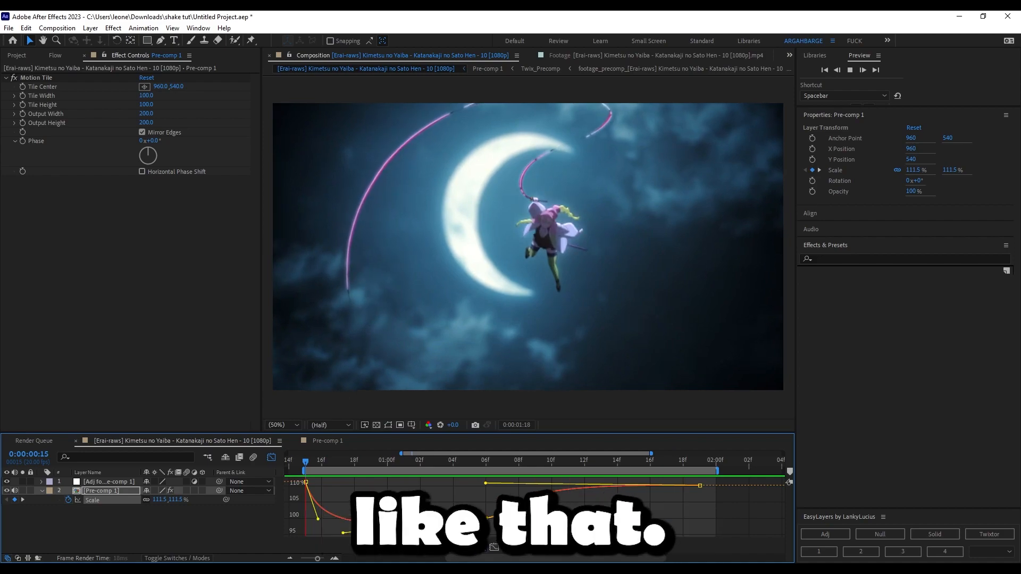
key(space)
key(shift+F3)
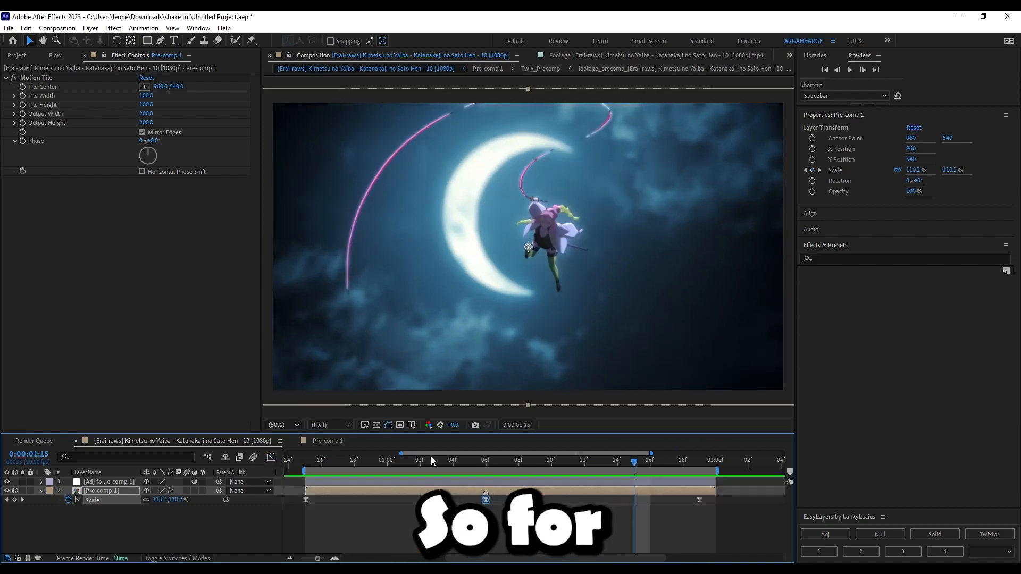
- Go to the middle Scale keyframe at 0:00:01:06 and apply the S_DissolveShake effect to the adjustment layer above Pre-comp 1
click(485, 461)
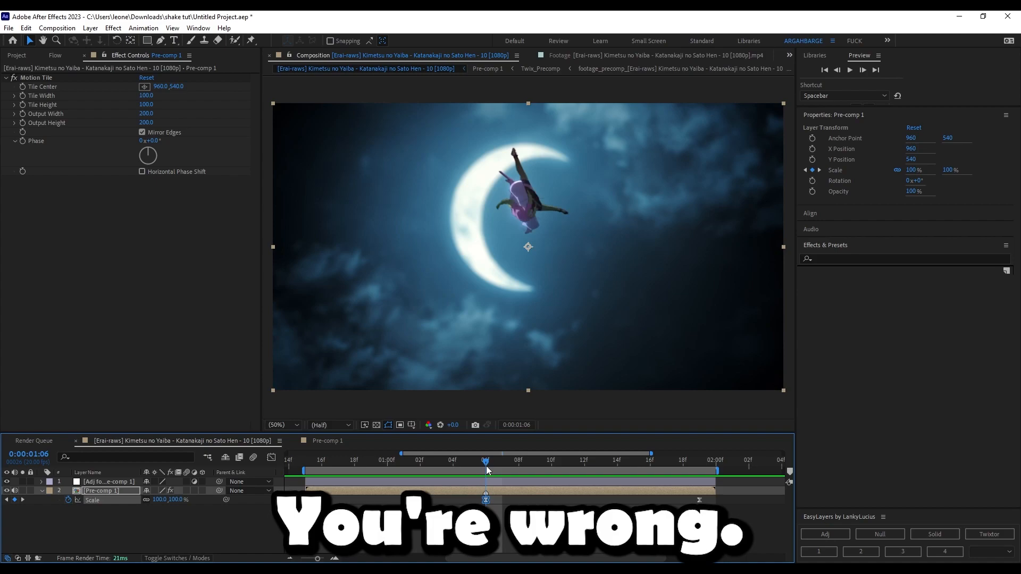
click(500, 480)
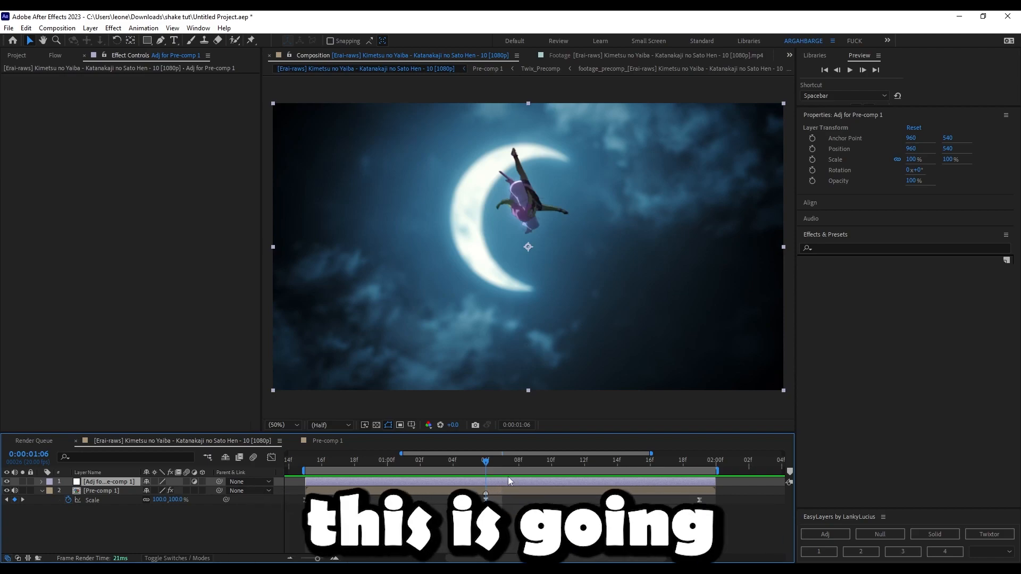
key(ctrl+space)
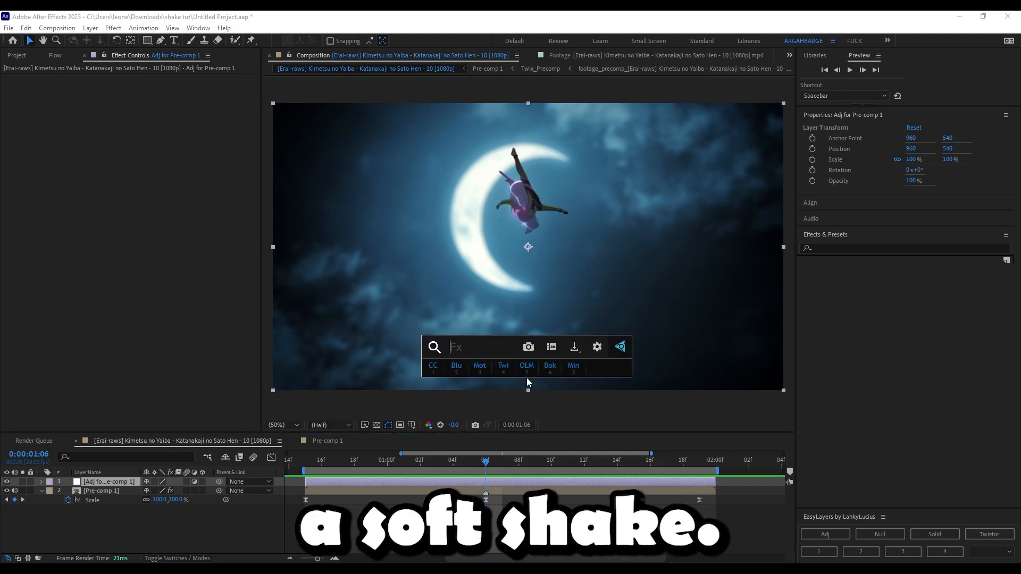
text(shake)
click(542, 409)
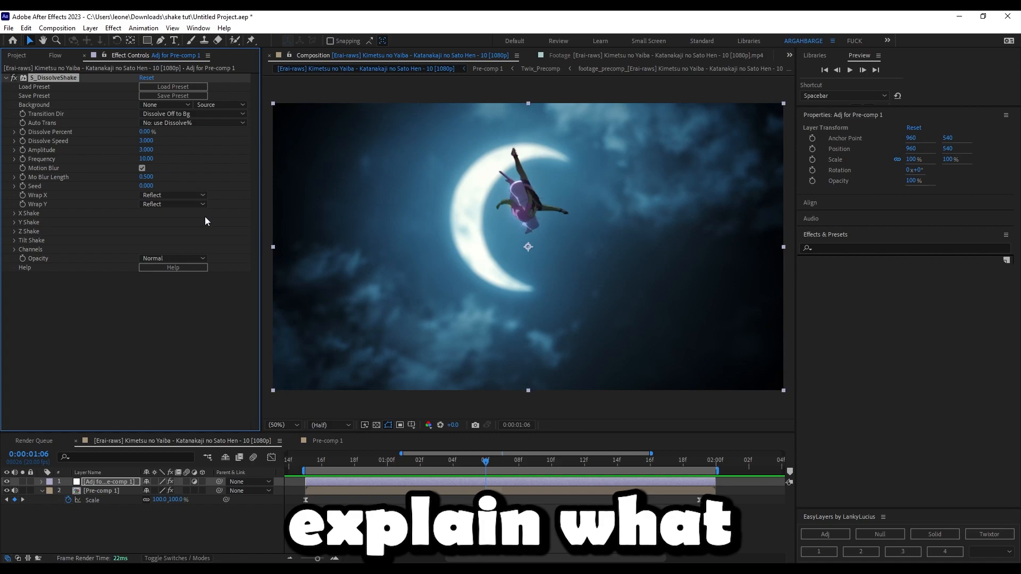
- Expand the shake's axis parameters, undo the last X Rand Amp change and set X Phase to 3
click(14, 214)
click(14, 268)
click(15, 322)
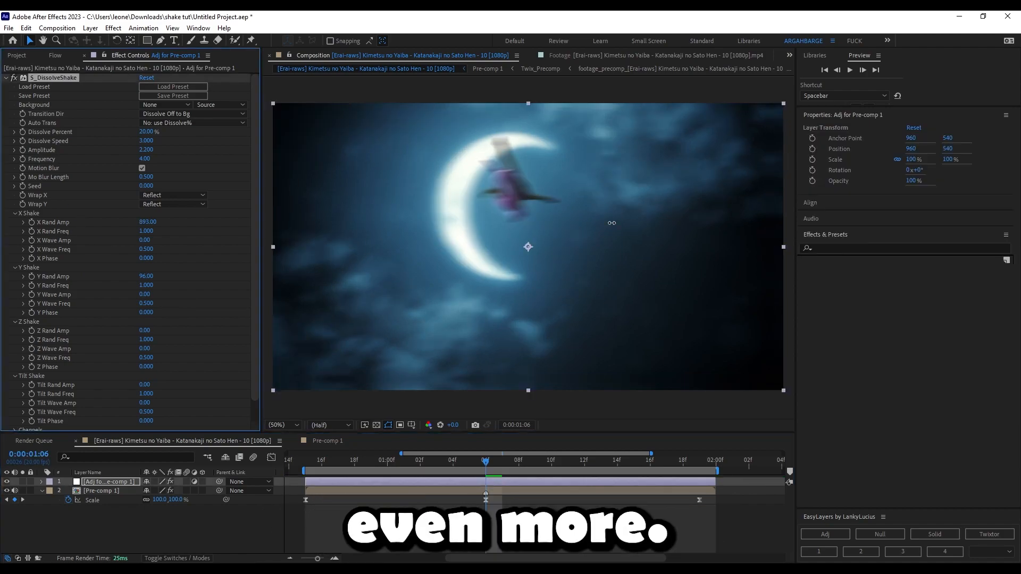
key(ctrl+z)
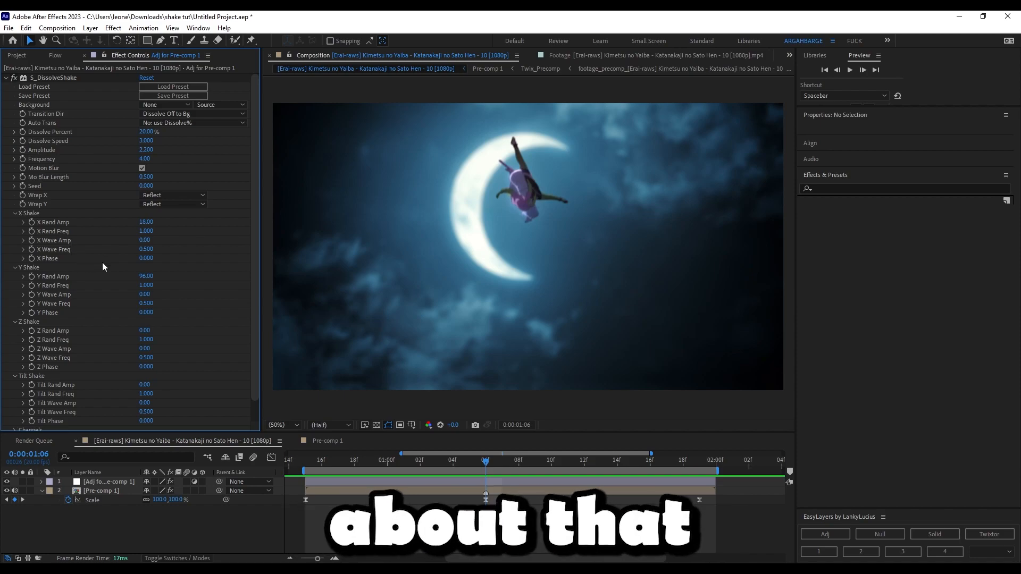
drag(146, 259, 164, 260)
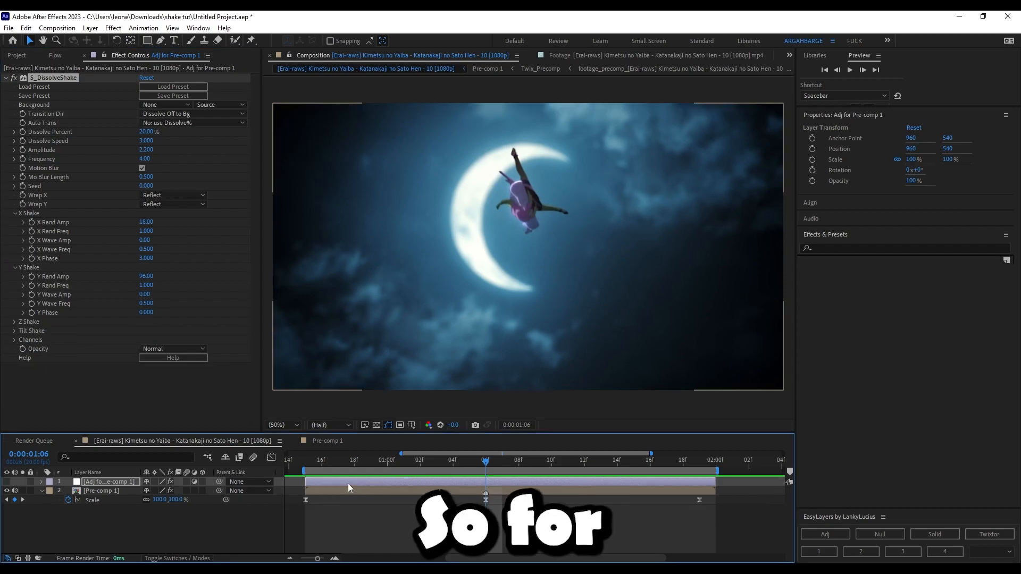
- Preview the clip from its start, then set the shake's Y Rand Amp to 184 and Z Rand Amp to 13
click(306, 463)
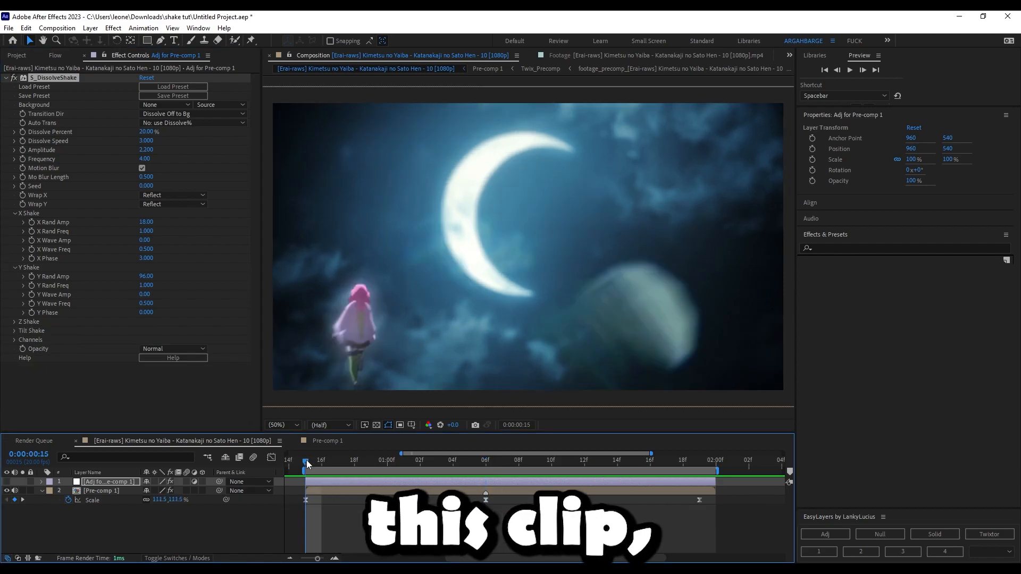
key(space)
key(space)
drag(152, 280, 195, 282)
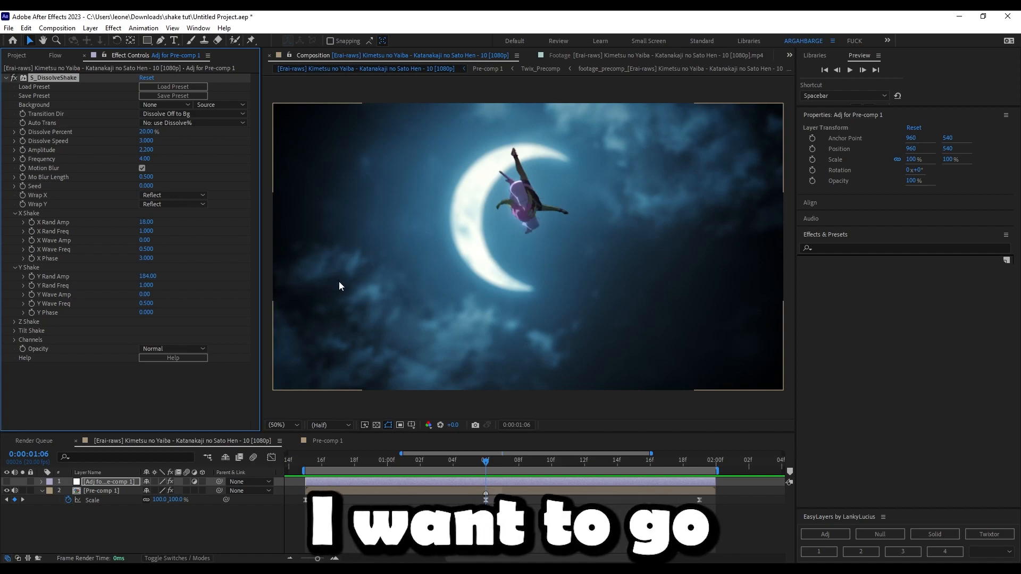
click(15, 322)
drag(153, 334, 155, 334)
- Lower the shake's random frequencies to 0.74 for X, 0.81 for Y and 0.5 for Z
drag(146, 231, 132, 231)
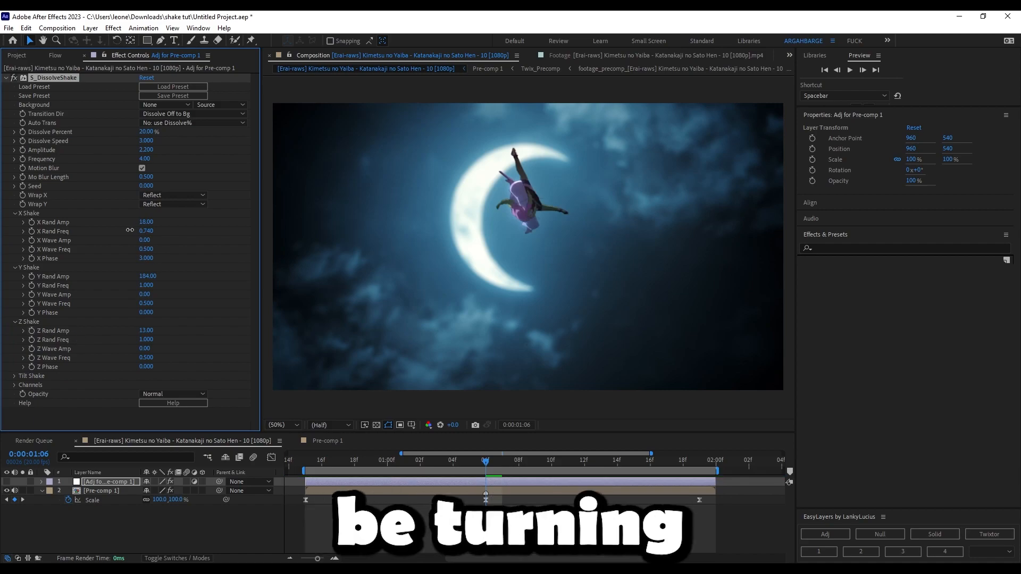
drag(137, 286, 134, 287)
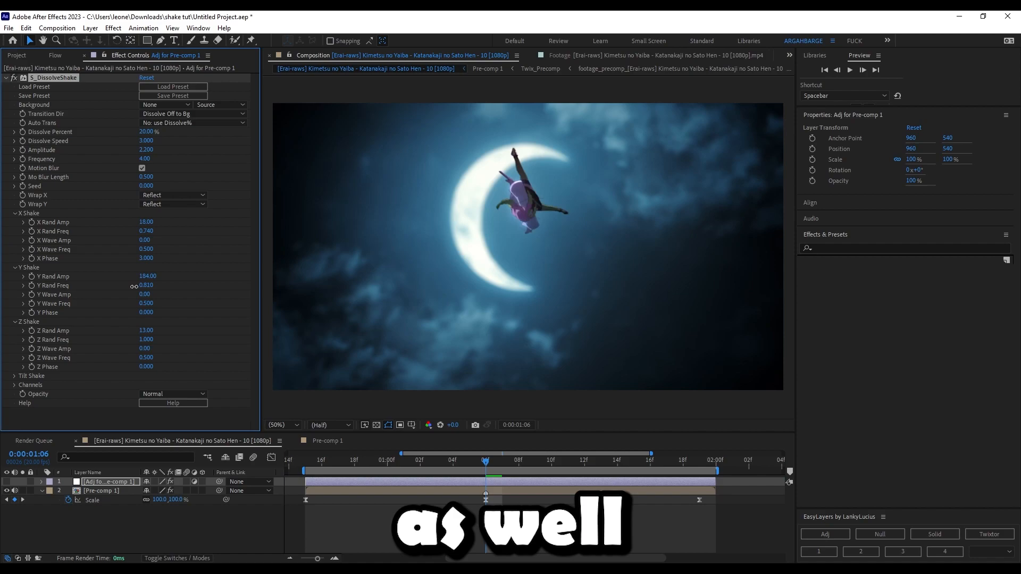
drag(140, 340, 113, 340)
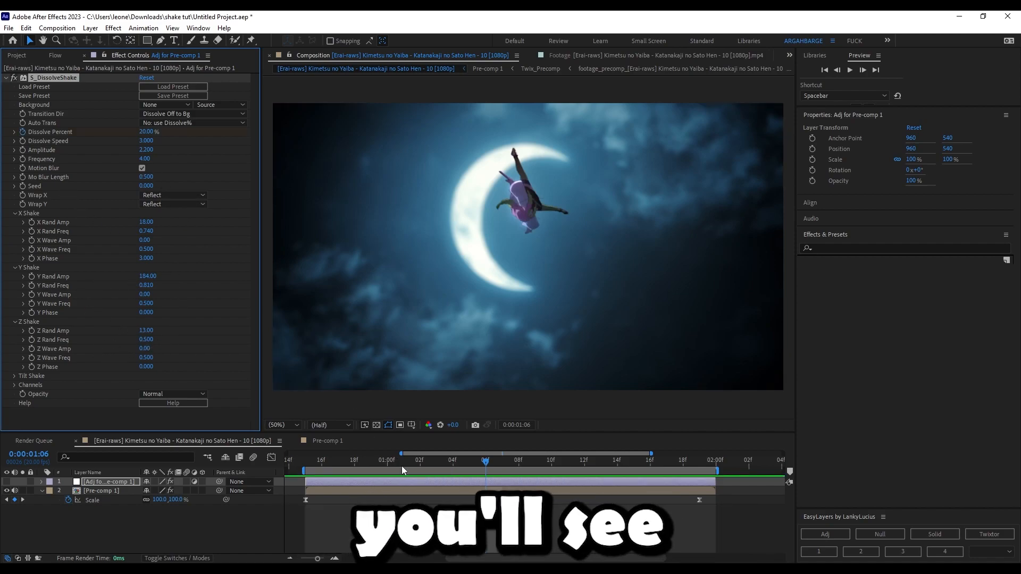
- Keyframe the shake's Dissolve Percent to 0% at 0:00:01:02 and 0:00:01:15, around the 20% keyframe at 0:00:01:06
key(u)
drag(445, 466, 421, 465)
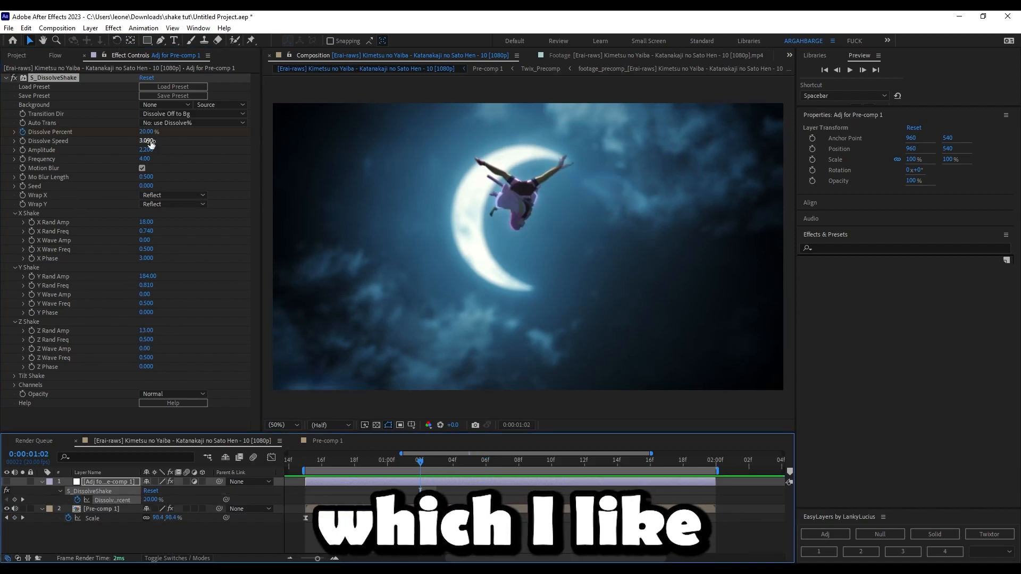
drag(145, 131, 2, 179)
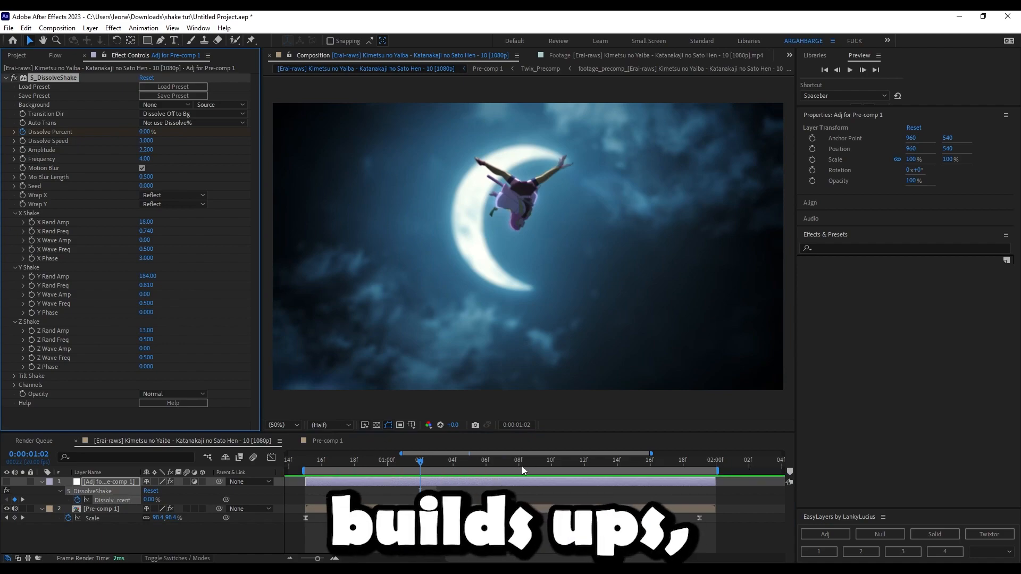
drag(548, 465, 633, 483)
drag(145, 132, 80, 154)
- Smooth the Dissolve Percent curve into an eased peak at its middle keyframe in the graph editor and preview the shake
click(271, 459)
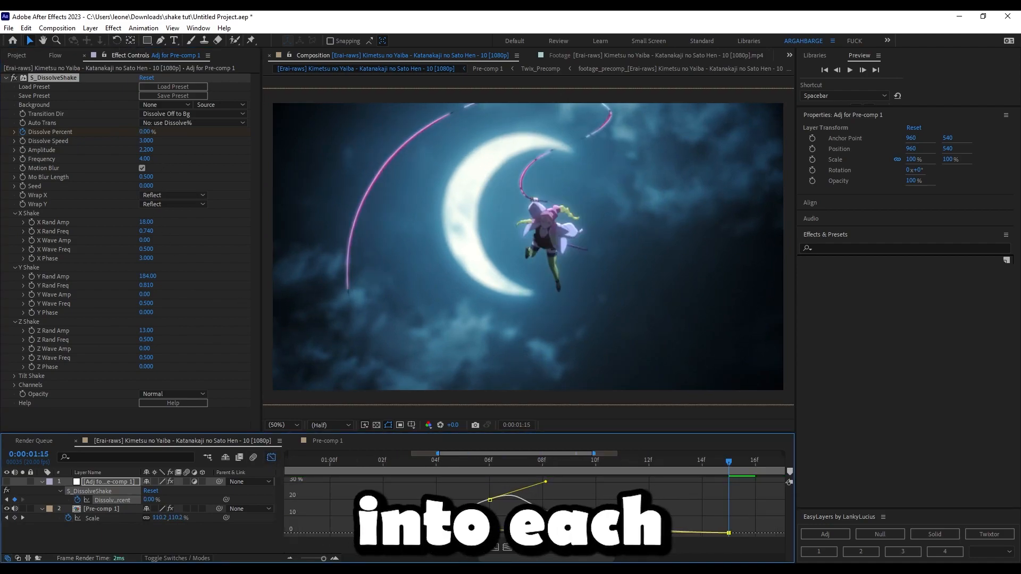
drag(539, 482, 518, 499)
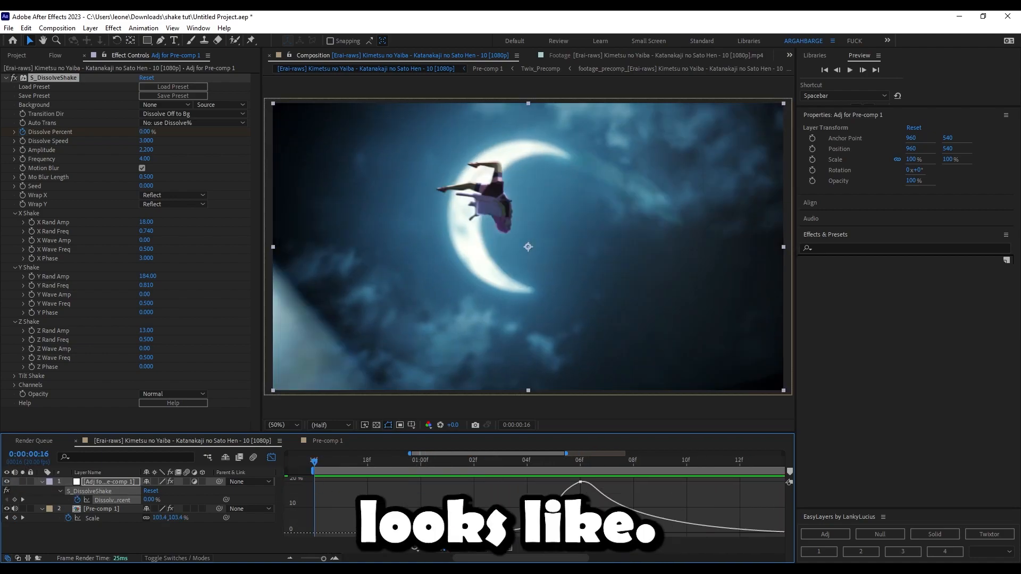
key(space)
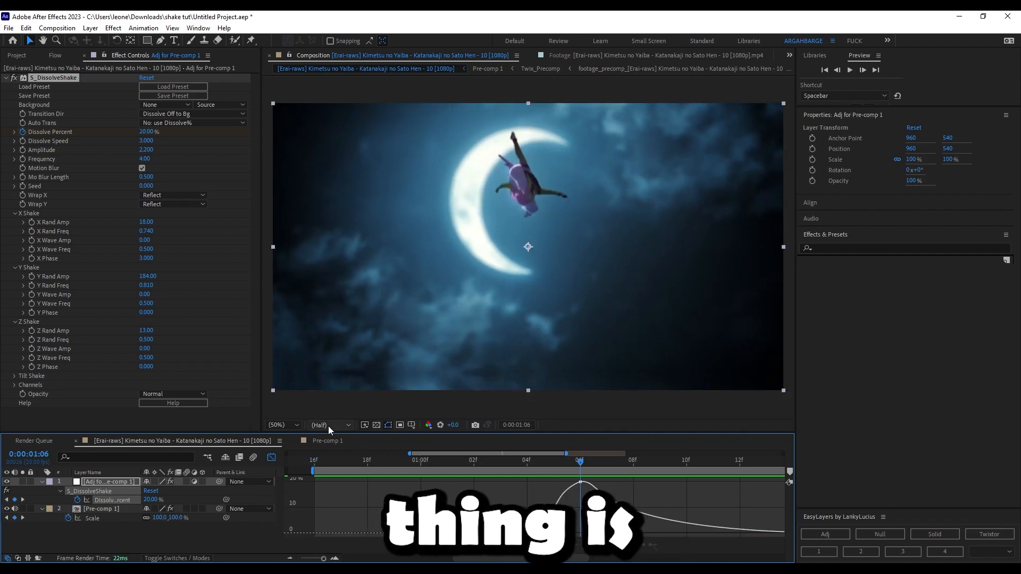
click(273, 458)
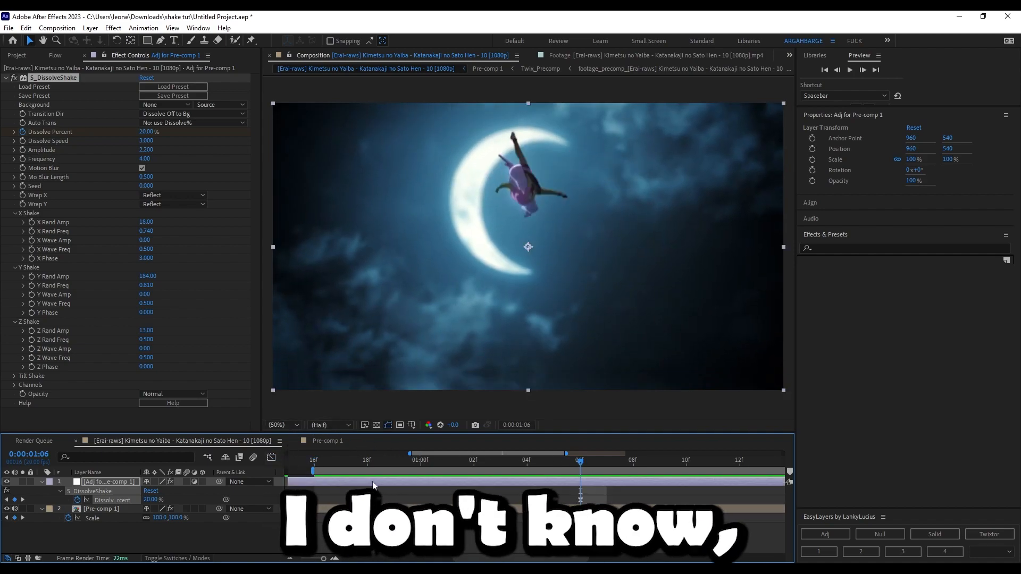
- Return to the full clip in the timeline, deselect the adjustment layer and collapse the keyframed properties of both layers
scroll(470, 482, down, 1)
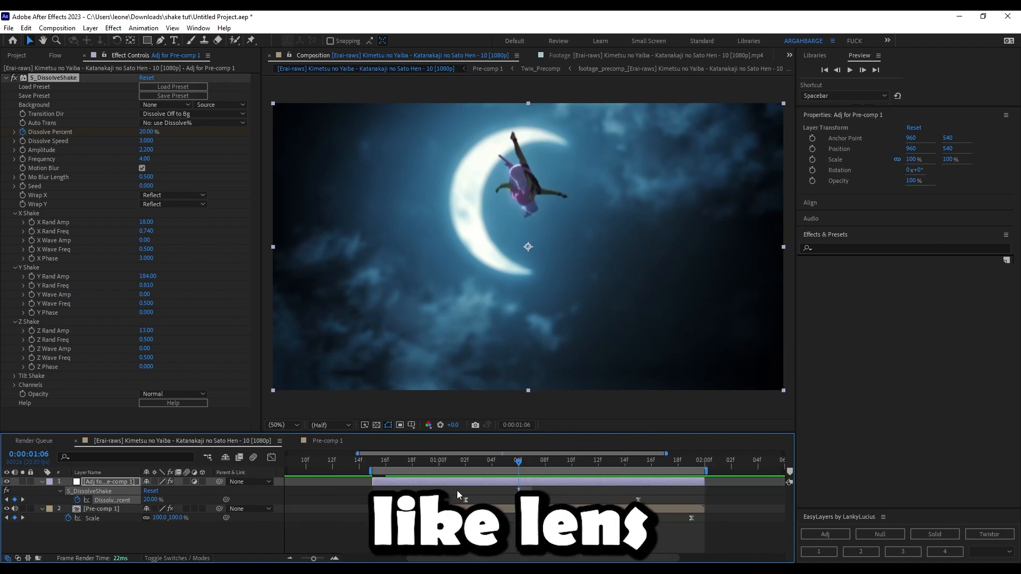
click(483, 493)
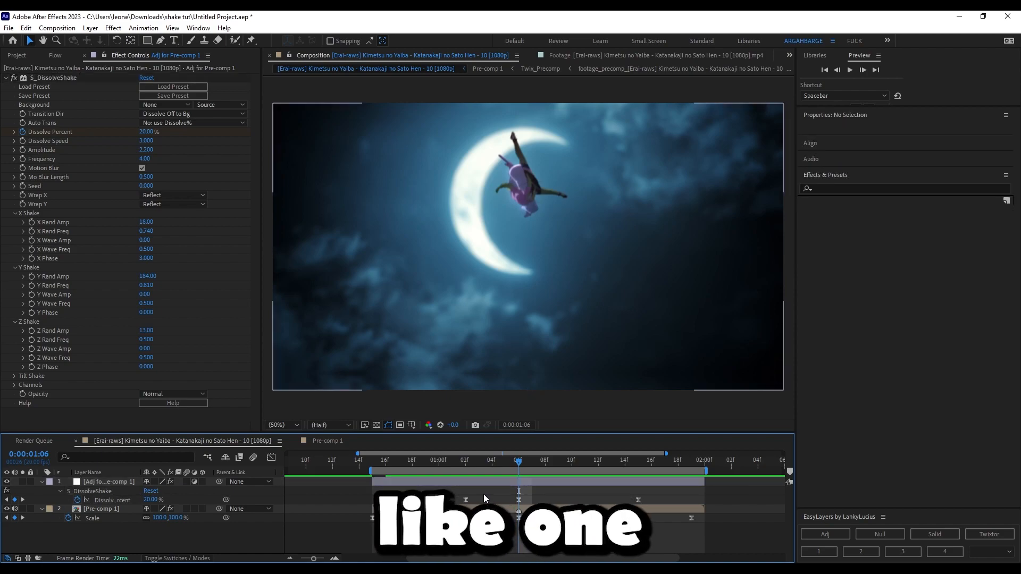
key(s)
key(s)
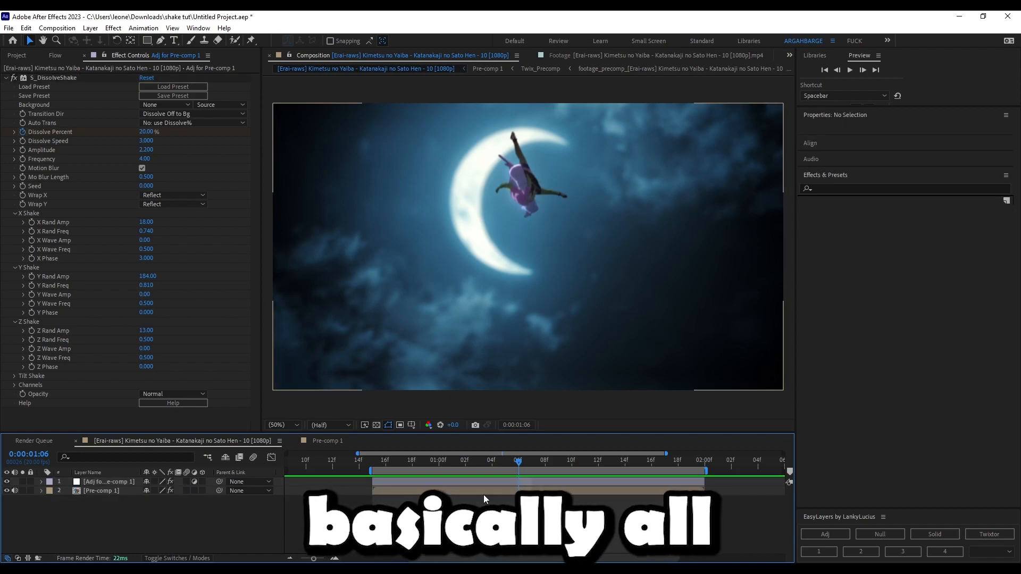